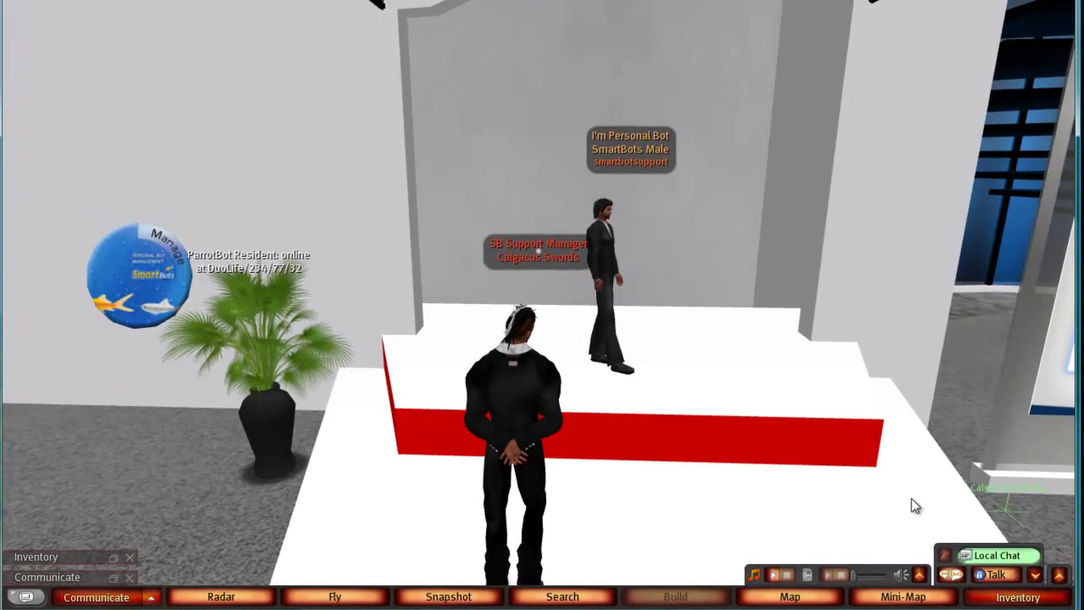
Step: Open the HUD's Setup section, showing inviter and greeter on, PandoraBot autoreply, and group and inventory offers rejected
drag(486, 414, 539, 295)
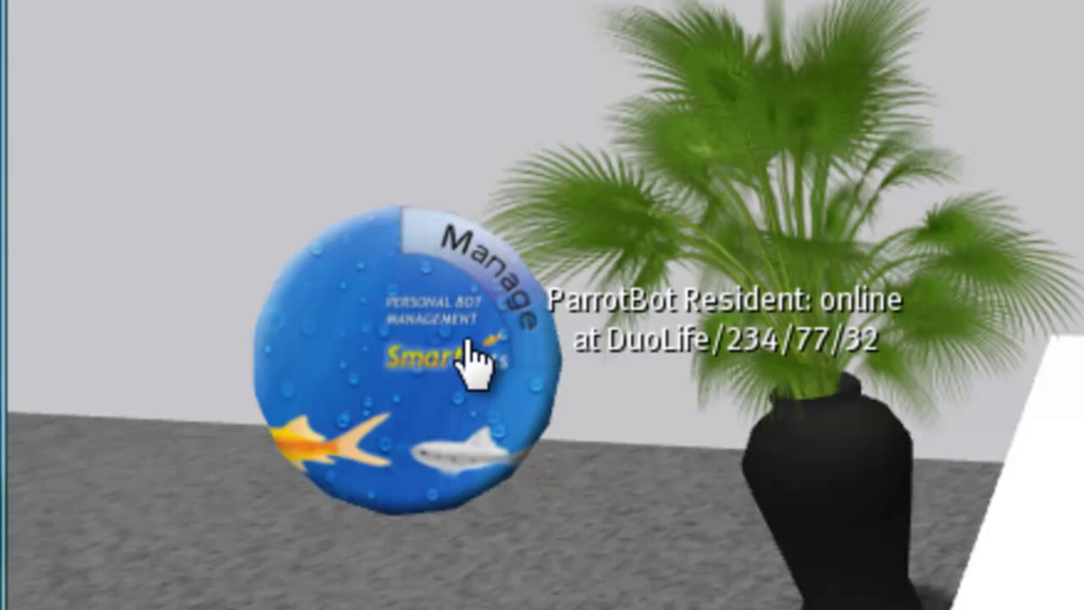
click(474, 360)
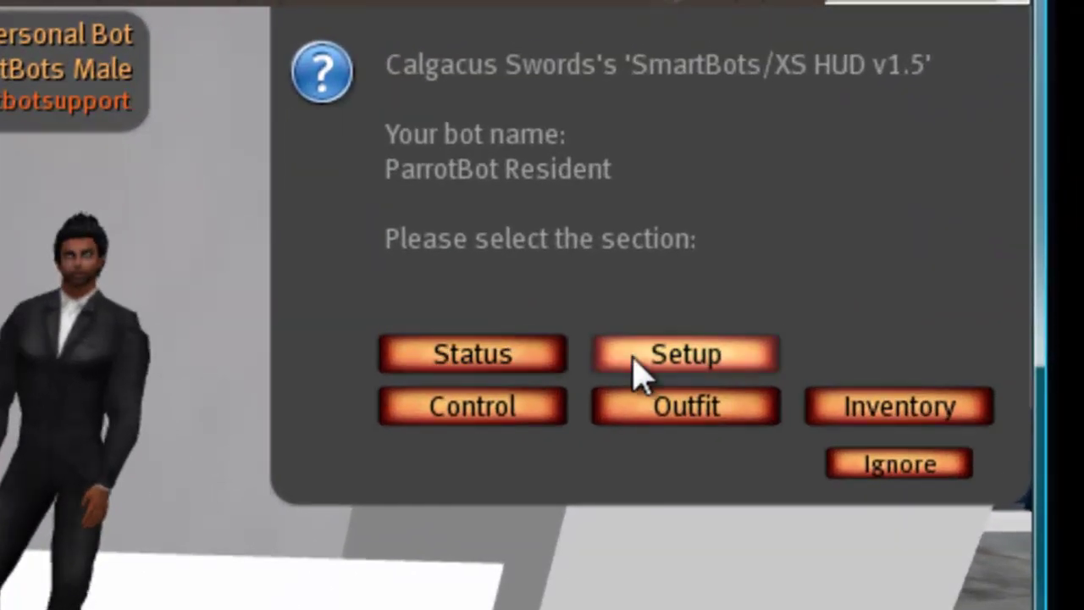
click(919, 152)
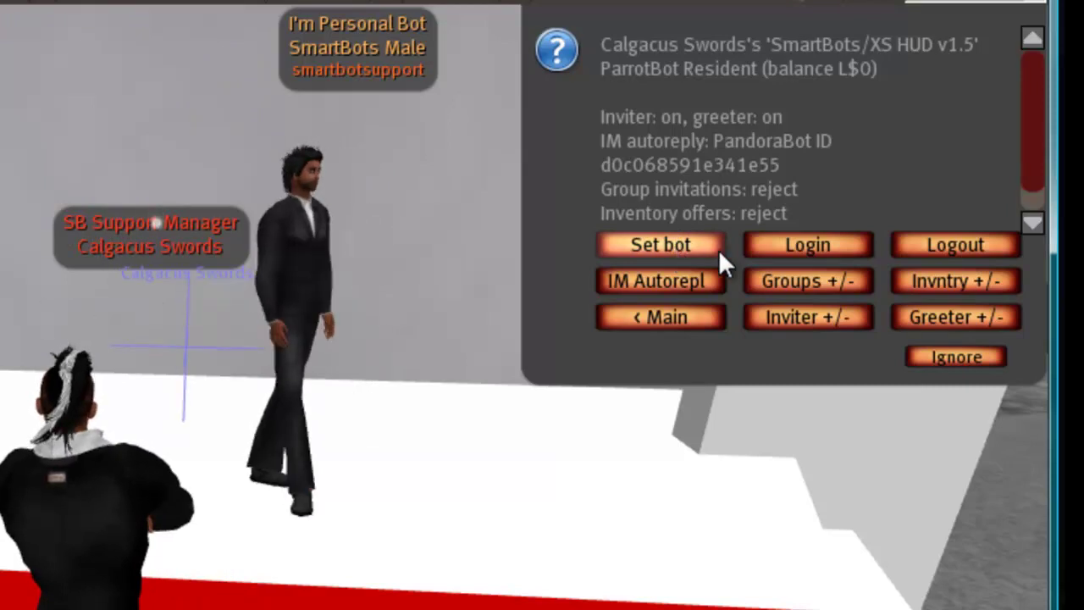
click(802, 254)
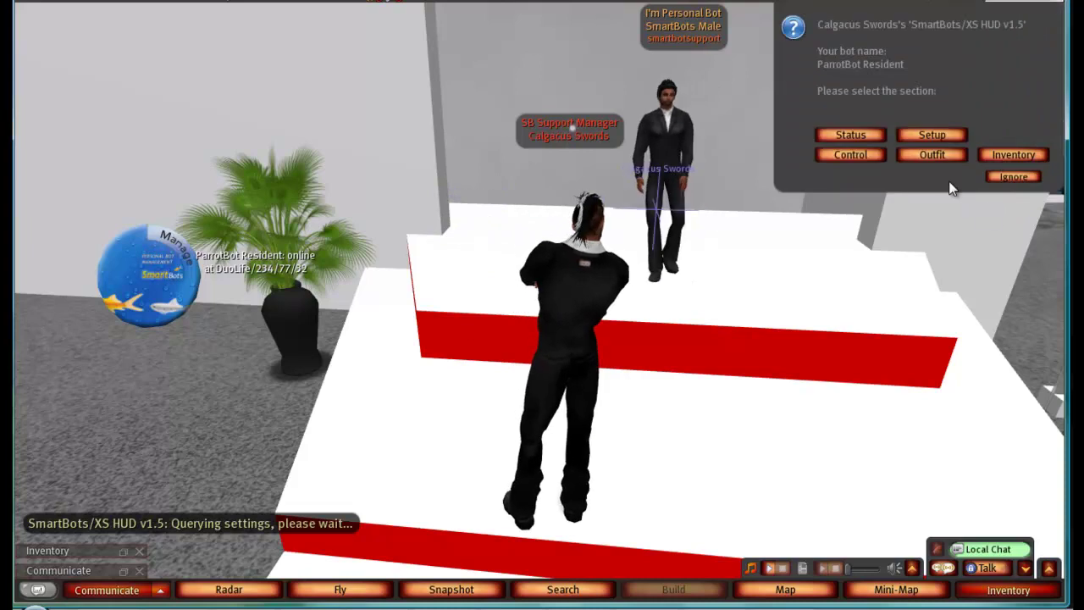
click(924, 138)
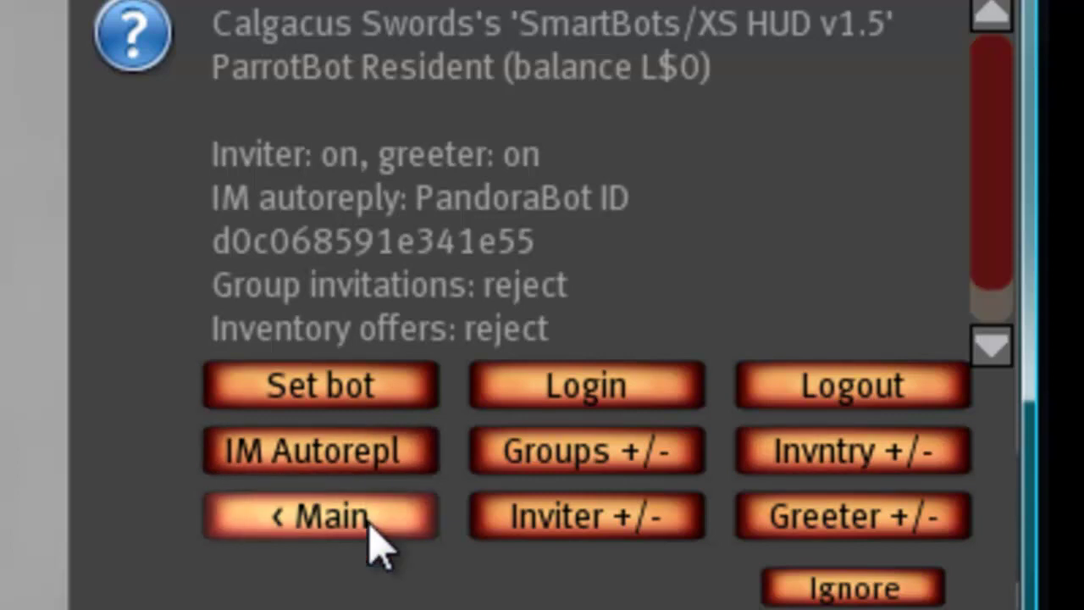
click(369, 464)
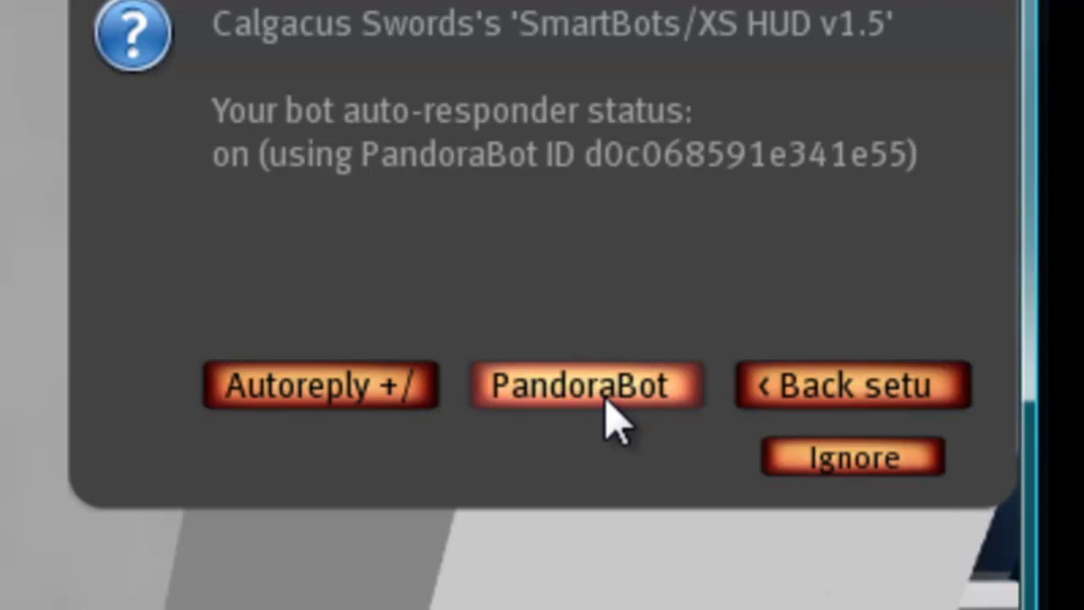
click(913, 402)
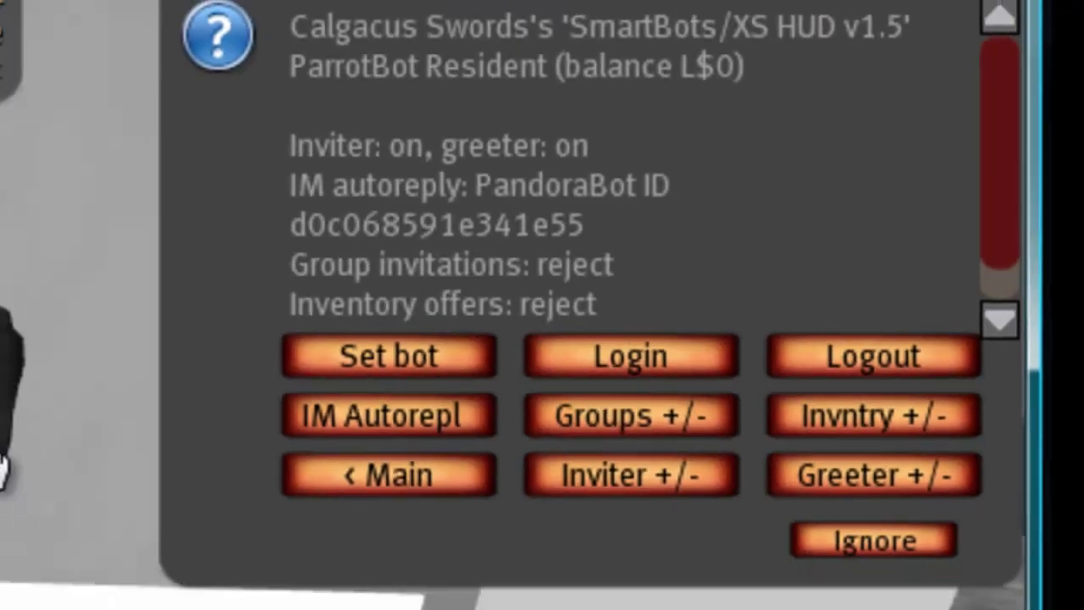
right_click(421, 248)
Step: IM the bot 'hello' and 'how are you', get 'I am functioning within normal parameters.', then close the chat
click(476, 332)
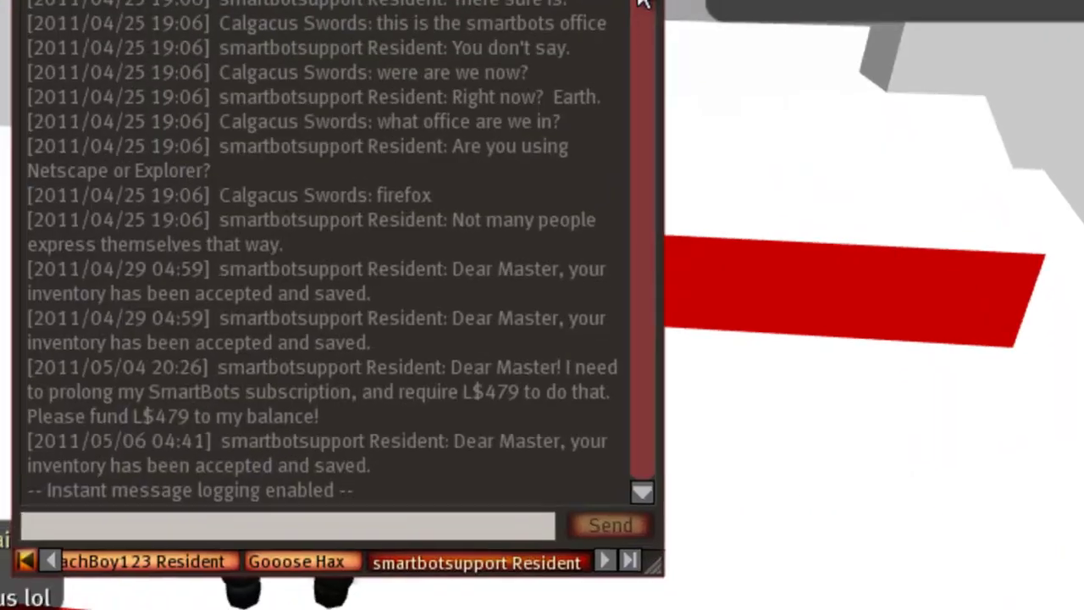
text(hello)
key(Return)
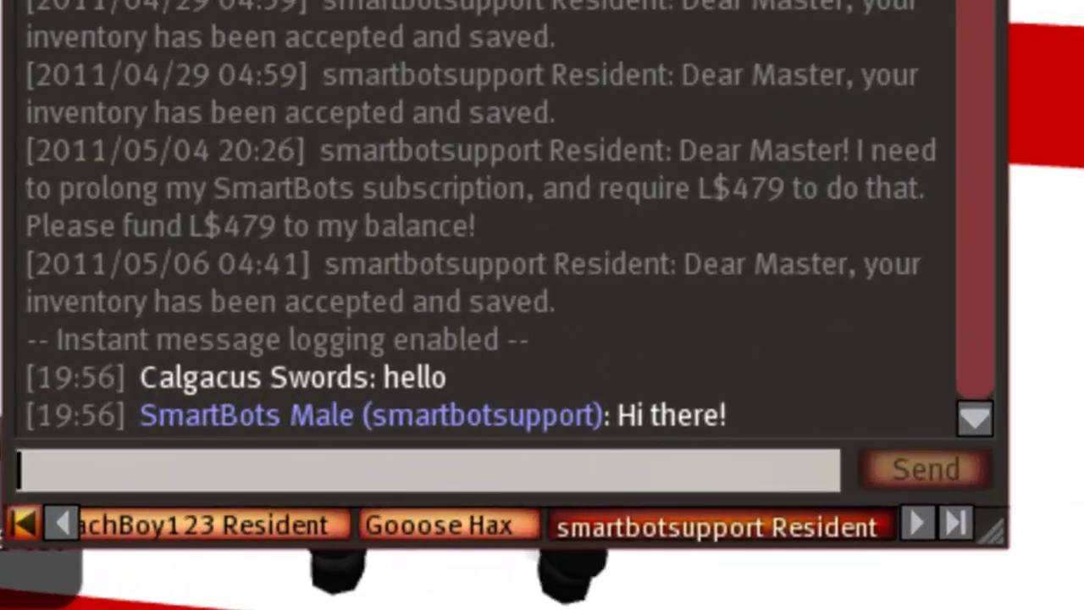
text(hel)
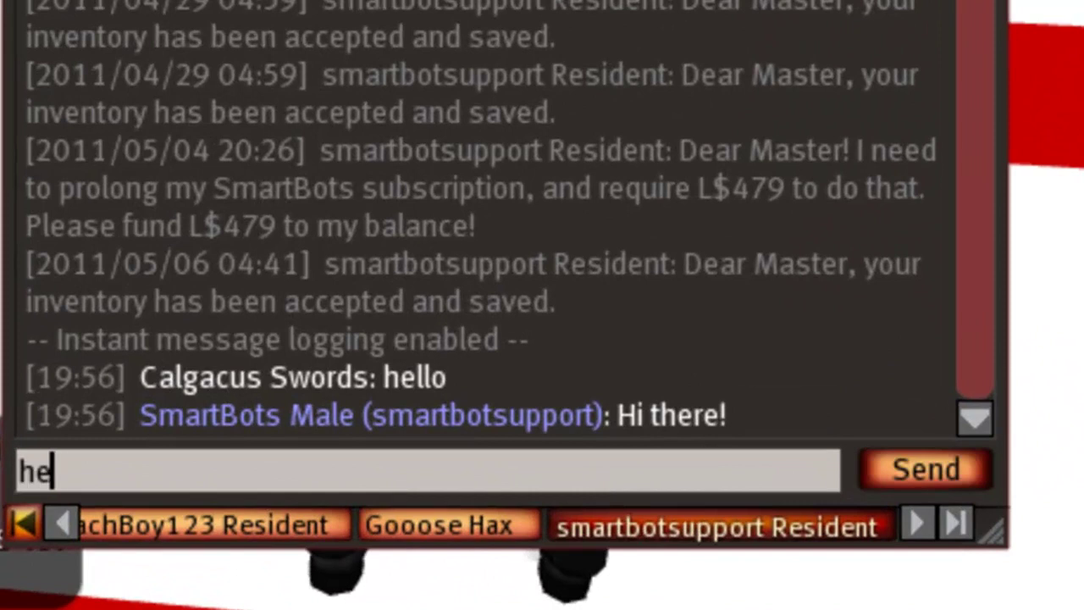
key(BackSpace)
key(BackSpace)
text(ow are y)
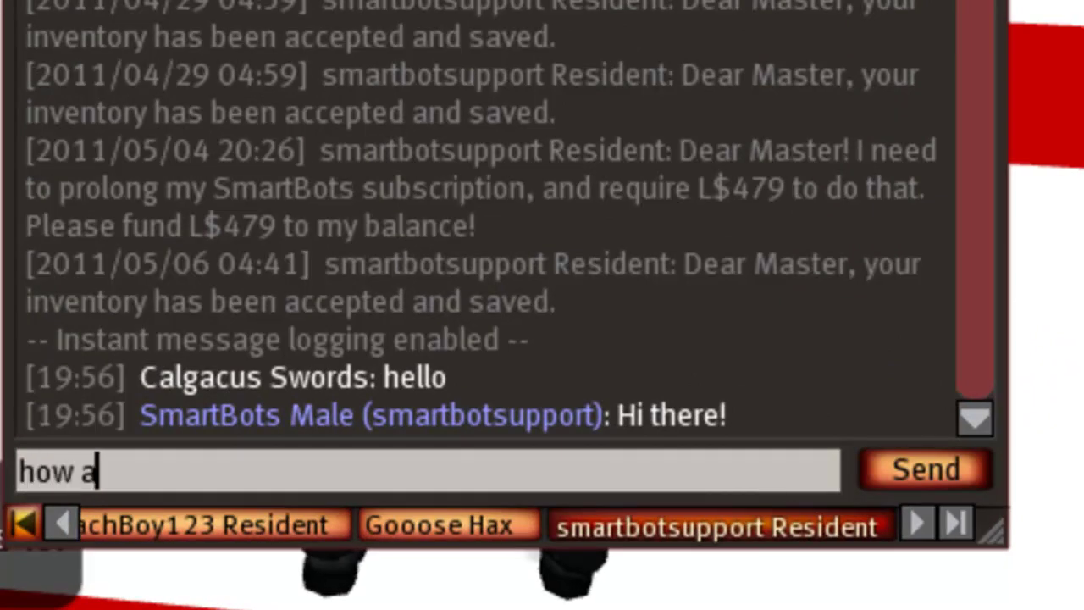
text(ou)
key(Return)
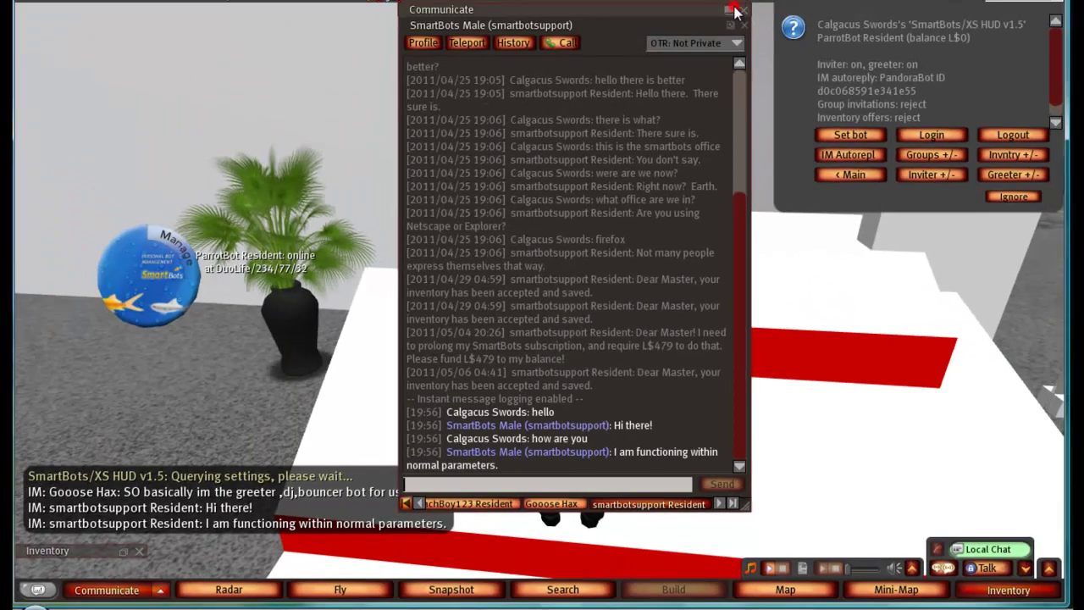
click(733, 10)
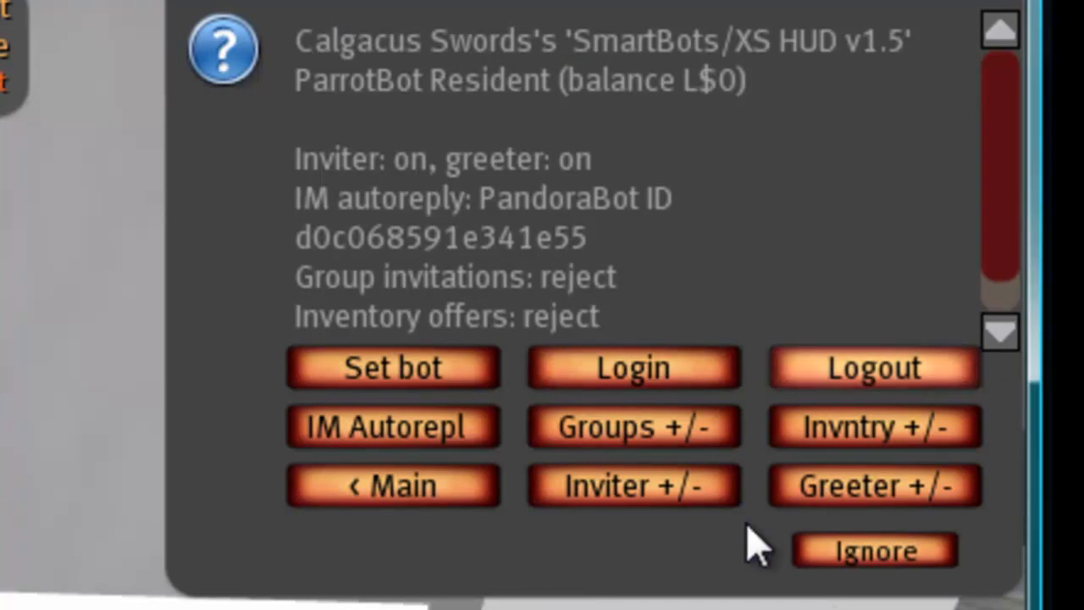
Step: Toggle group invitations and the inviter, leaving invitations rejected and the inviter on
click(614, 440)
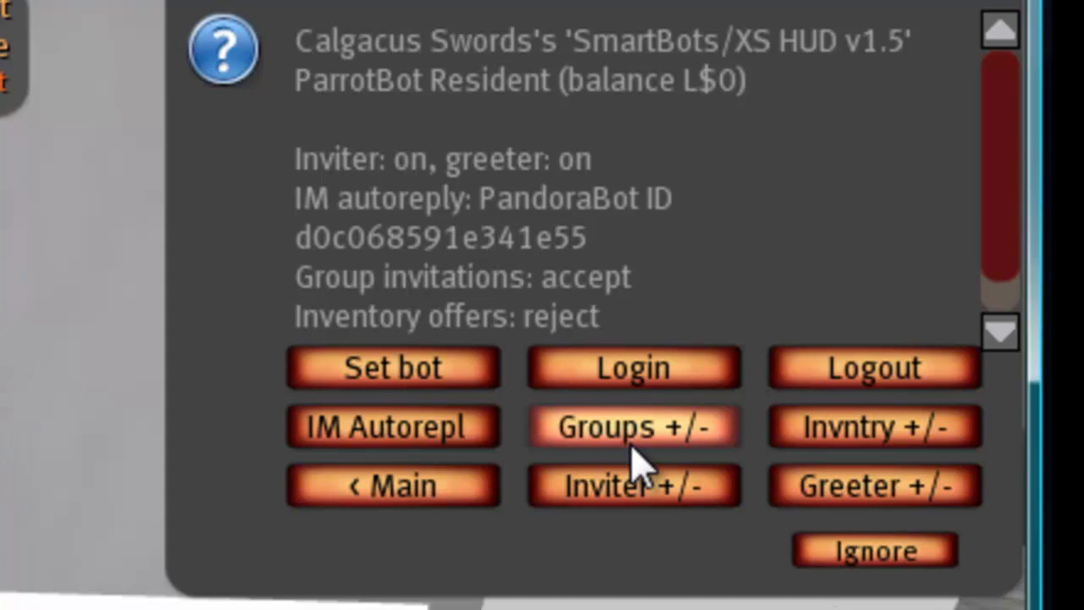
click(631, 445)
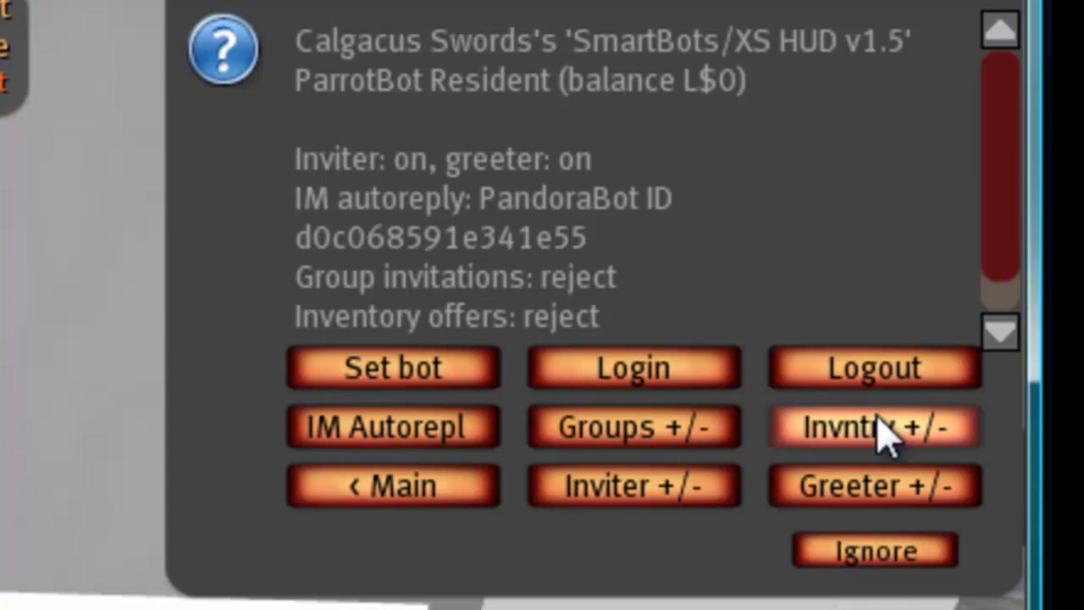
click(660, 495)
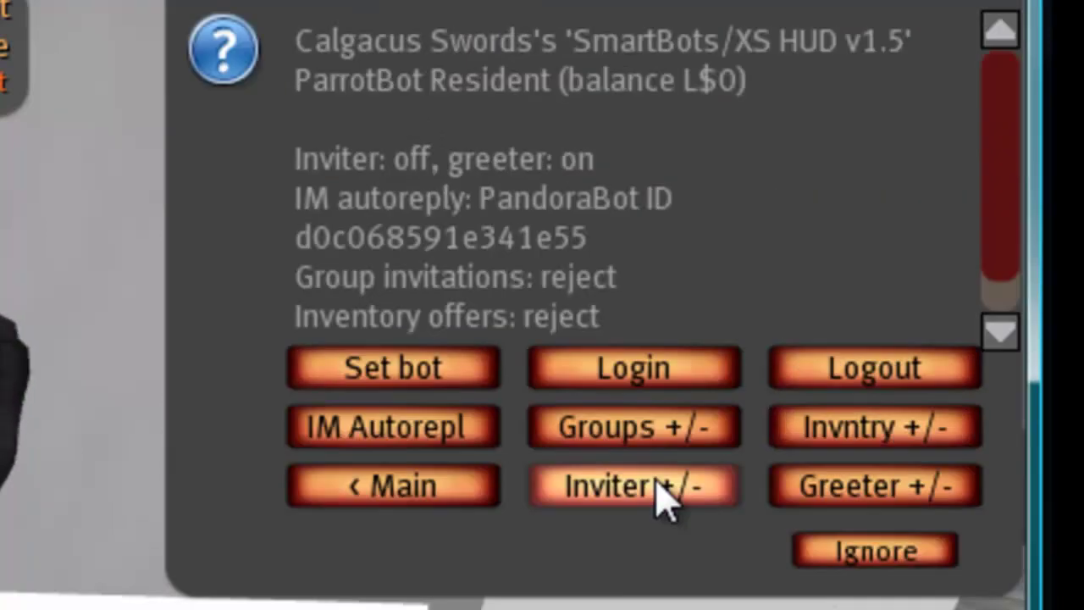
click(661, 496)
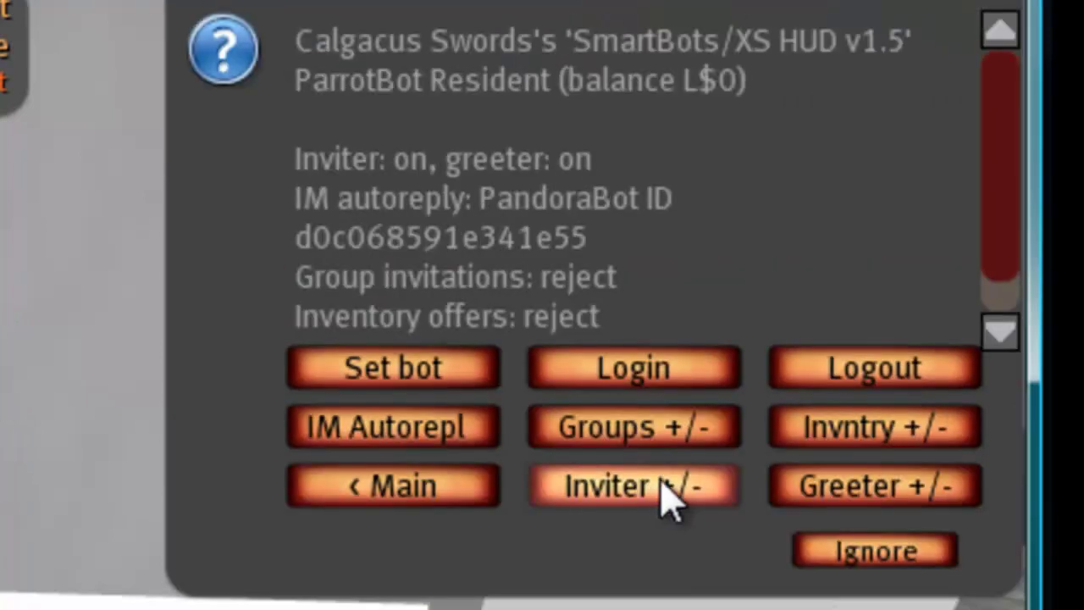
Step: Turn the bot's greeter off and show the Control section with follow, teleport, animate, sit and stand
click(899, 500)
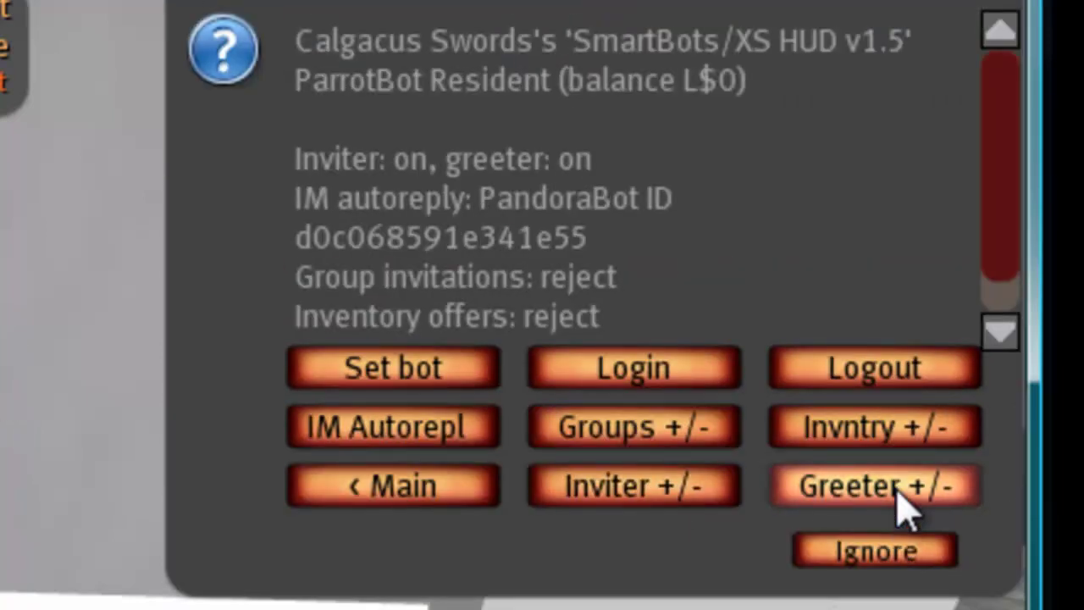
click(900, 499)
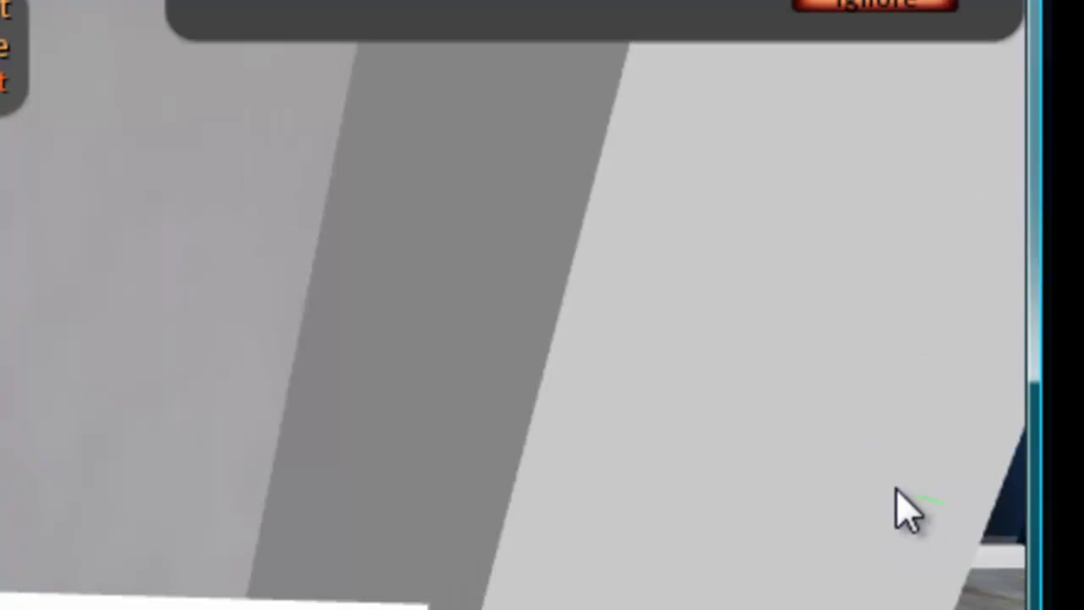
click(900, 499)
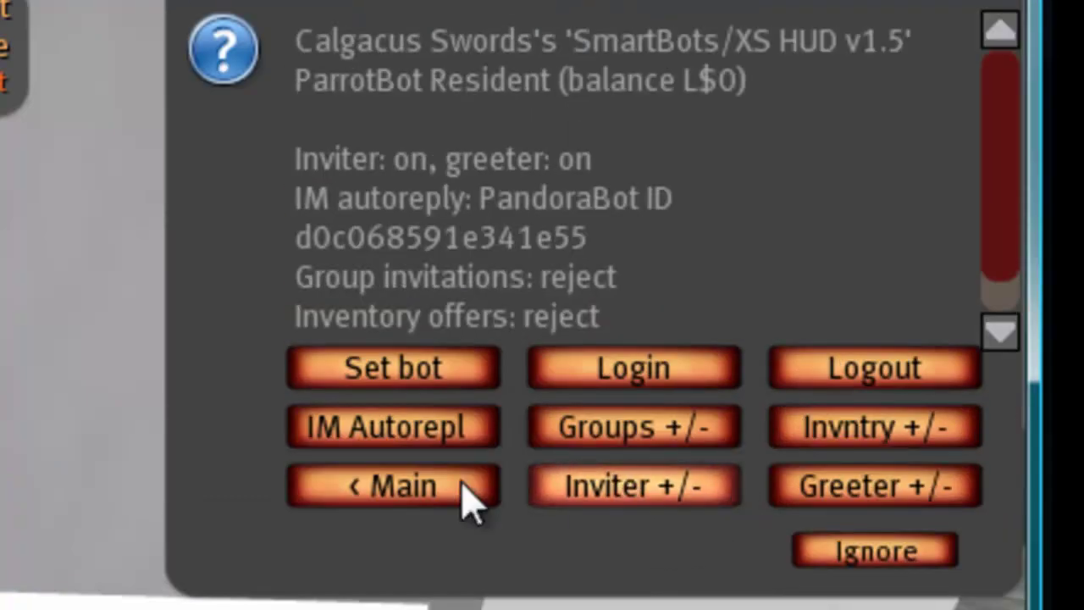
click(360, 487)
click(447, 428)
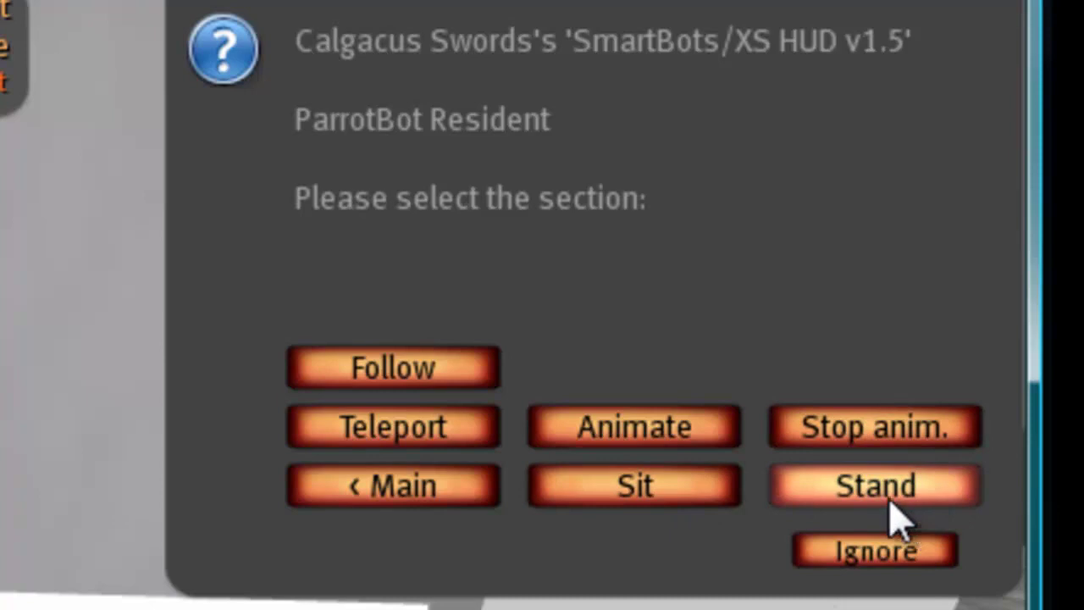
Step: Go back to Main and show the Outfit section offering rebake, upload and wear
click(354, 500)
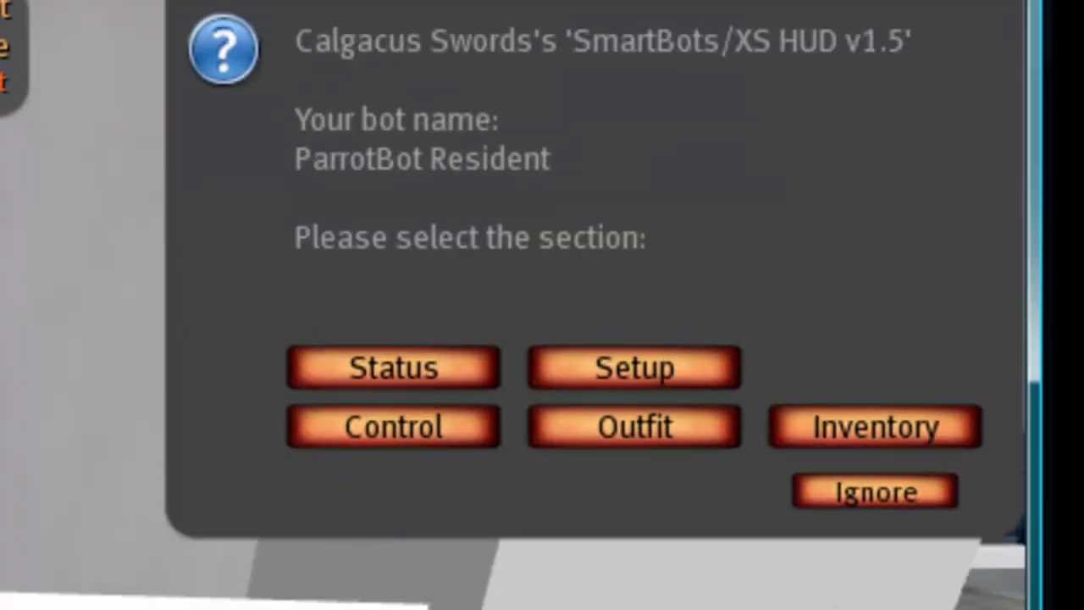
click(649, 433)
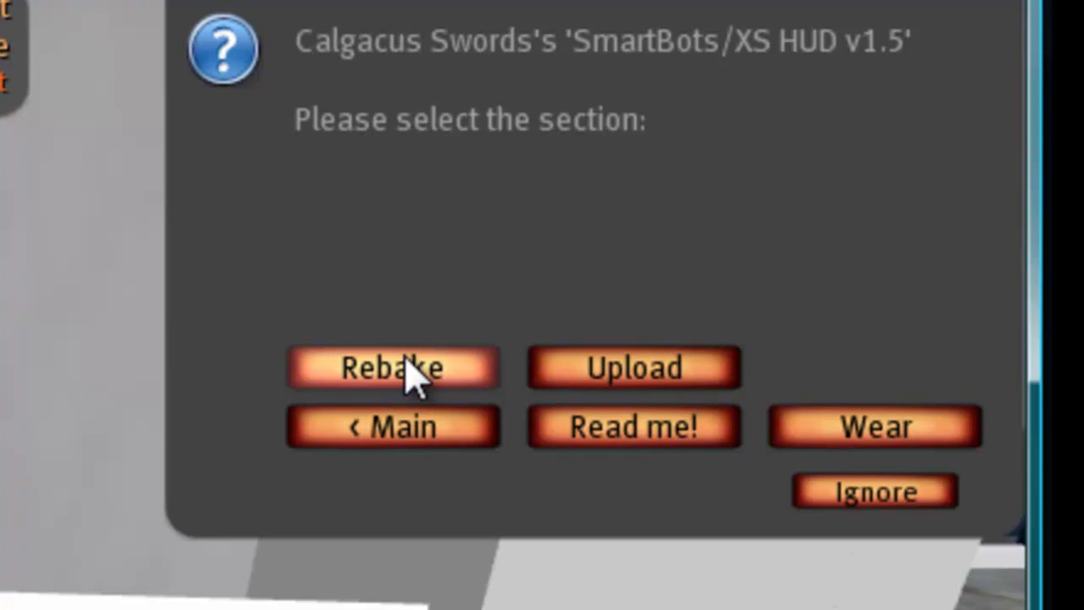
Step: View the outfit Read me notes, have the bot Wear its outfit, check the Inventory section, then dismiss the dialog
click(664, 427)
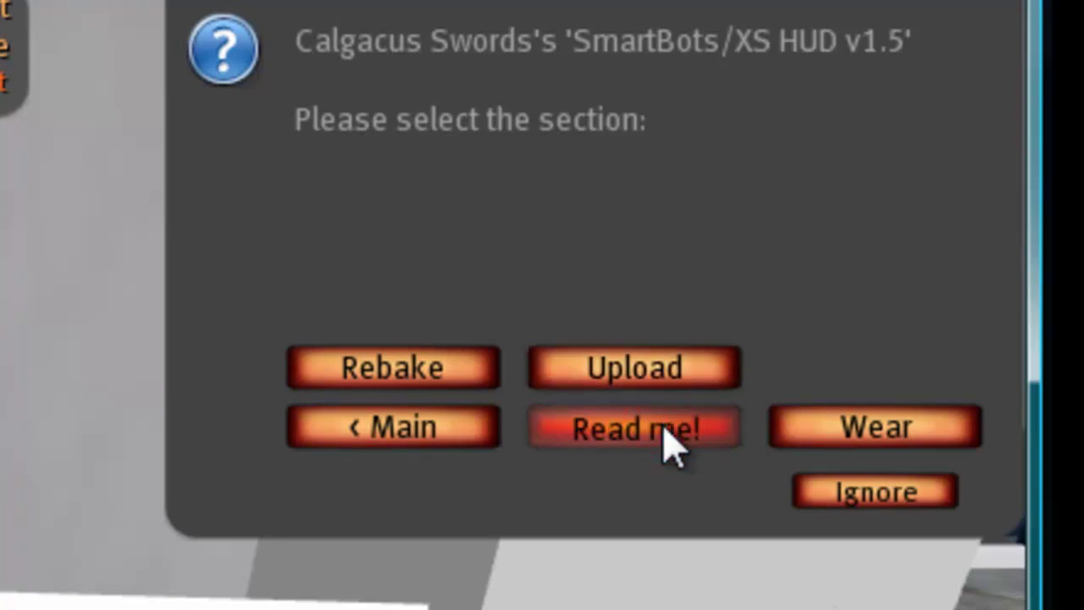
click(868, 438)
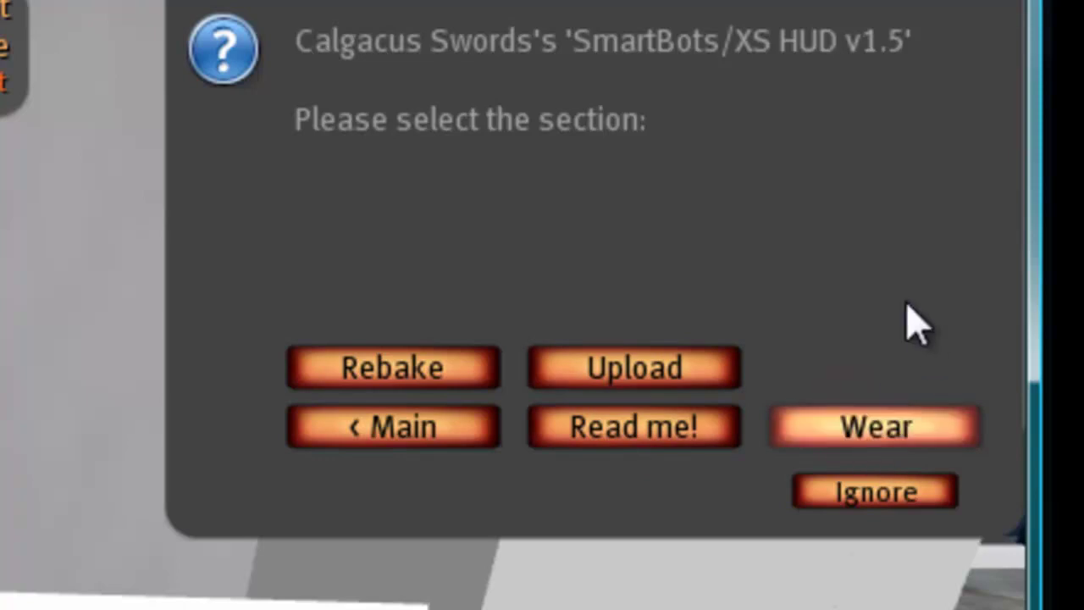
click(428, 427)
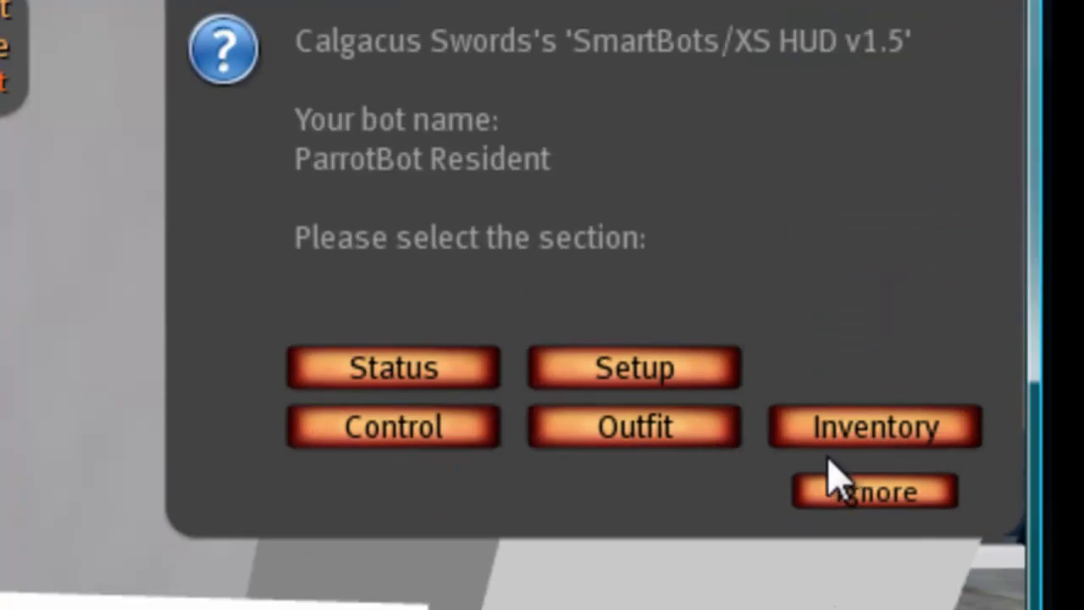
click(864, 429)
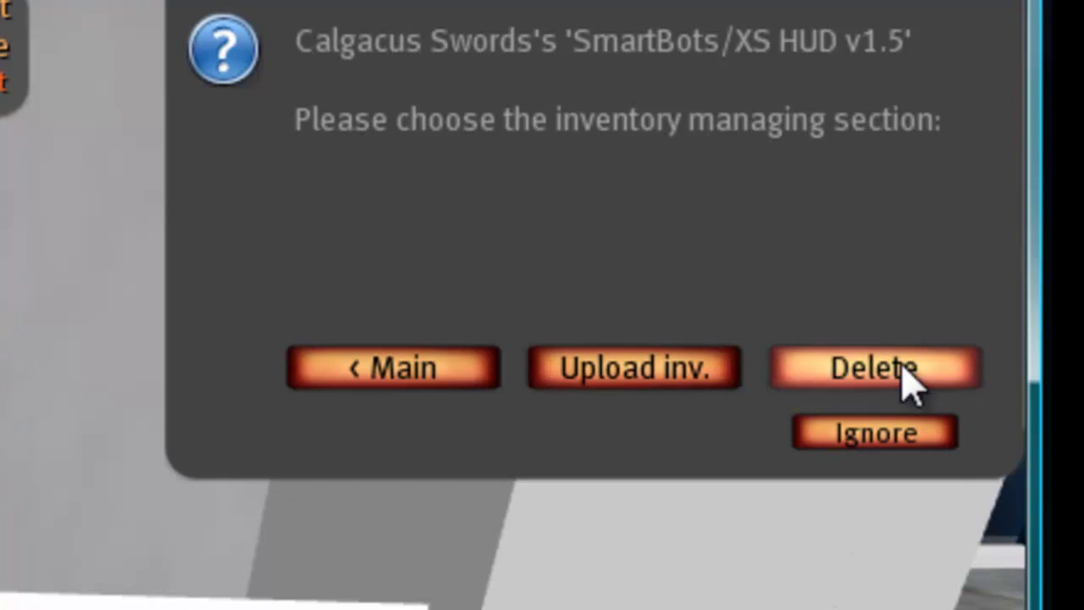
click(853, 433)
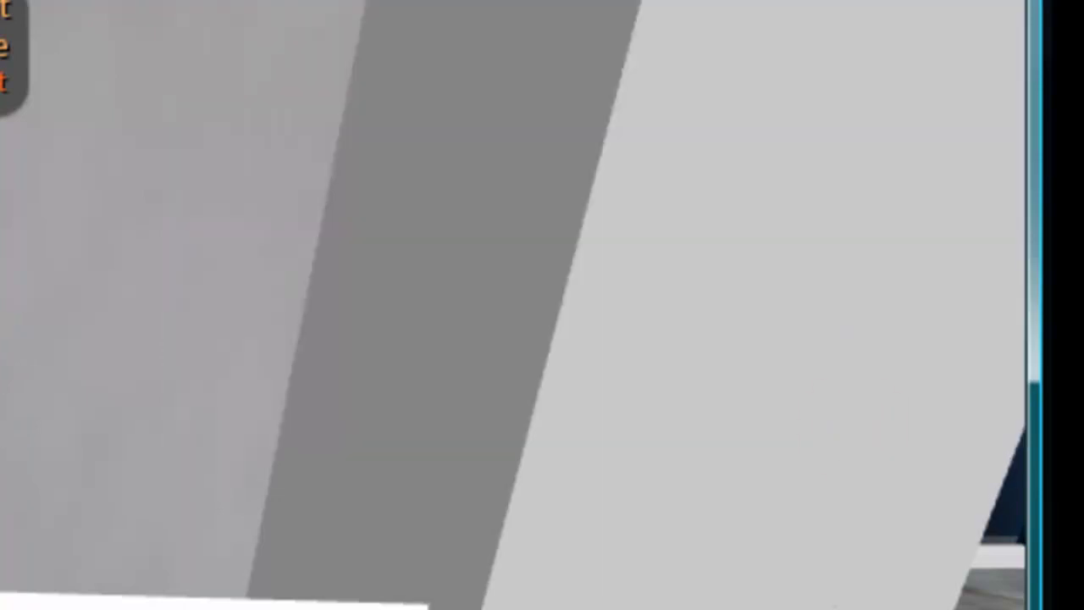